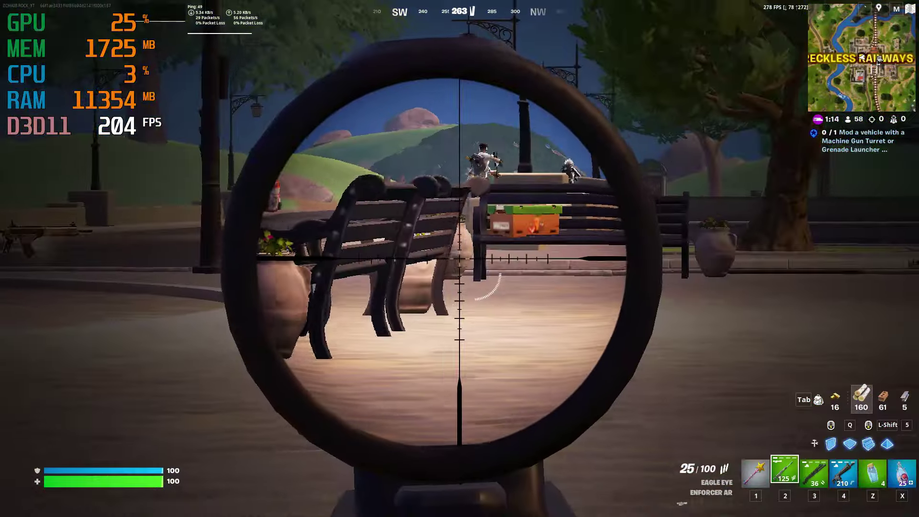
{"action": "left_click", "coordinate": [460, 258]}
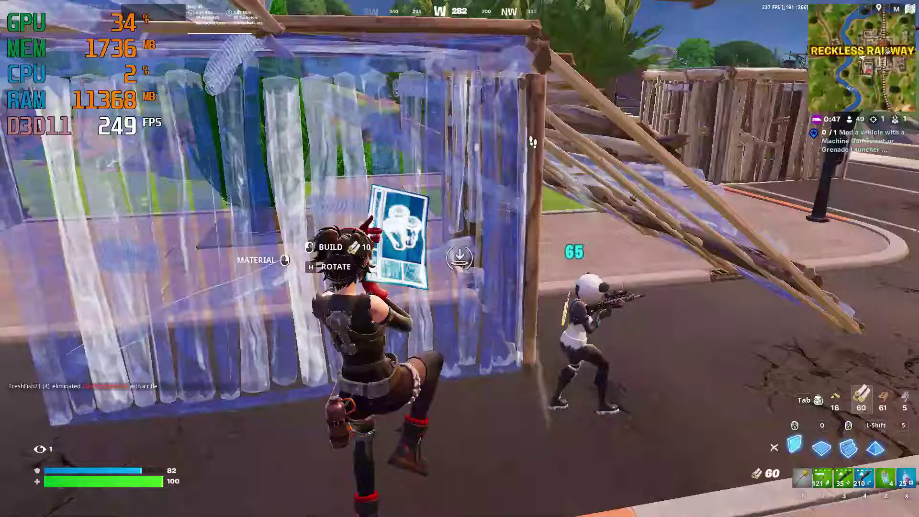
{"action": "left_click", "coordinate": [460, 259]}
{"action": "left_click", "coordinate": [459, 258]}
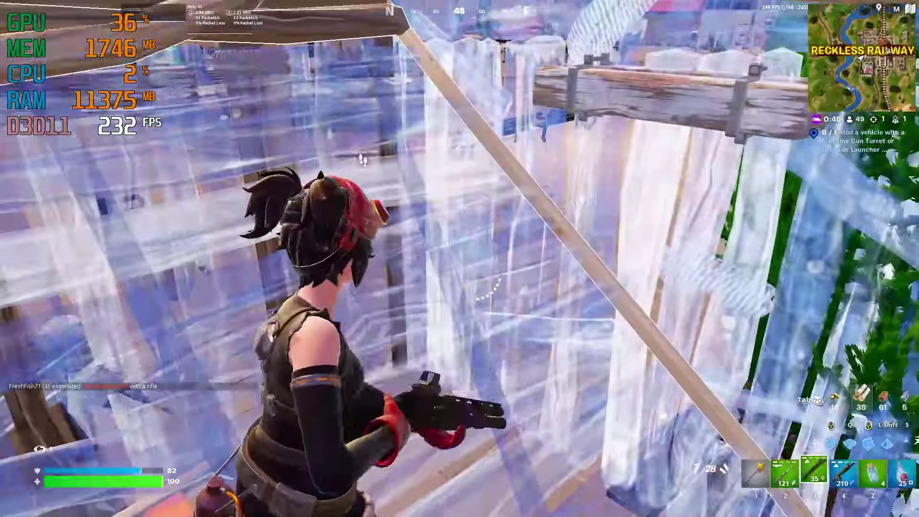
{"action": "left_click", "coordinate": [459, 258]}
{"action": "left_click", "coordinate": [459, 258]}
{"action": "left_click", "coordinate": [459, 259]}
{"action": "left_click", "coordinate": [460, 259]}
{"action": "left_click", "coordinate": [459, 258]}
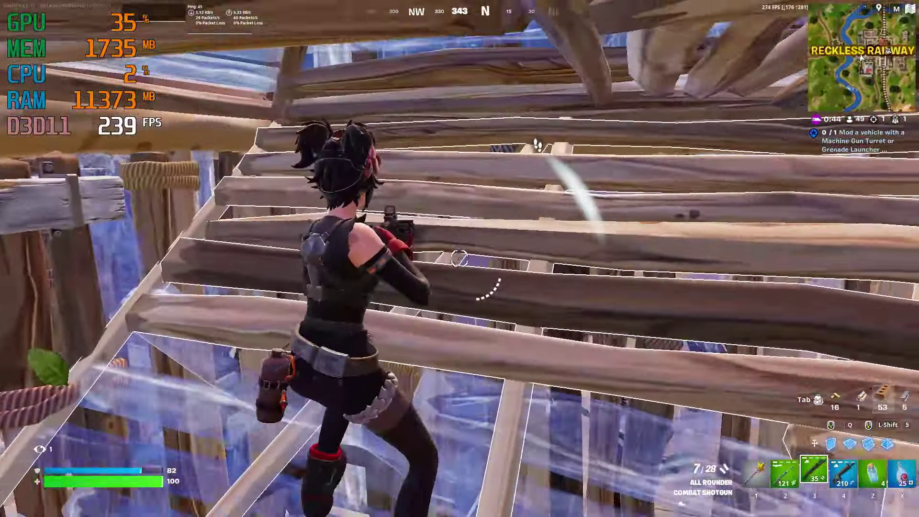
{"action": "key", "text": "3"}
{"action": "key", "text": "q"}
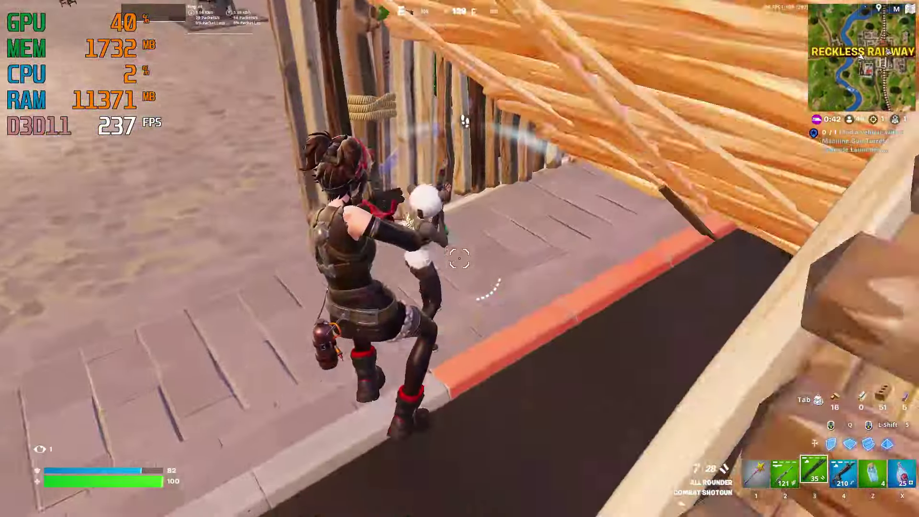
{"action": "left_click", "coordinate": [459, 258]}
{"action": "left_click", "coordinate": [460, 259]}
{"action": "left_click", "coordinate": [459, 258]}
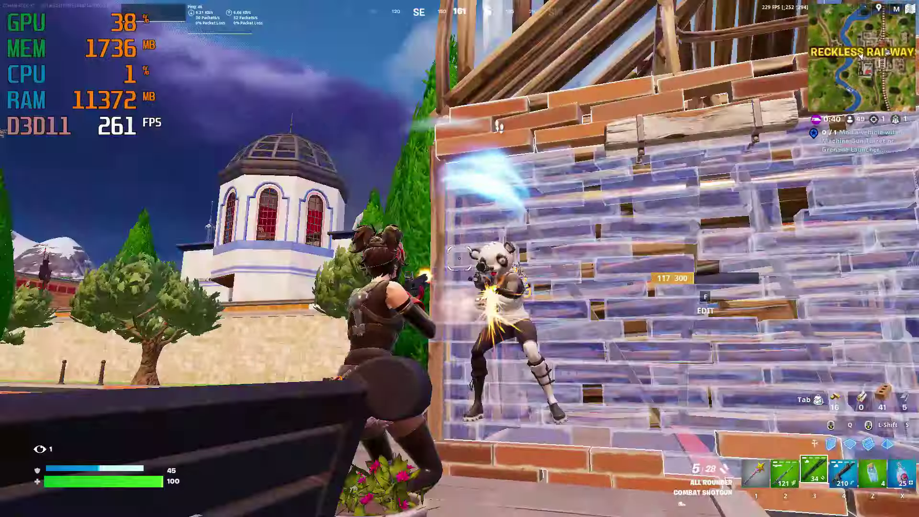
{"action": "key", "text": "3"}
{"action": "left_click", "coordinate": [459, 258]}
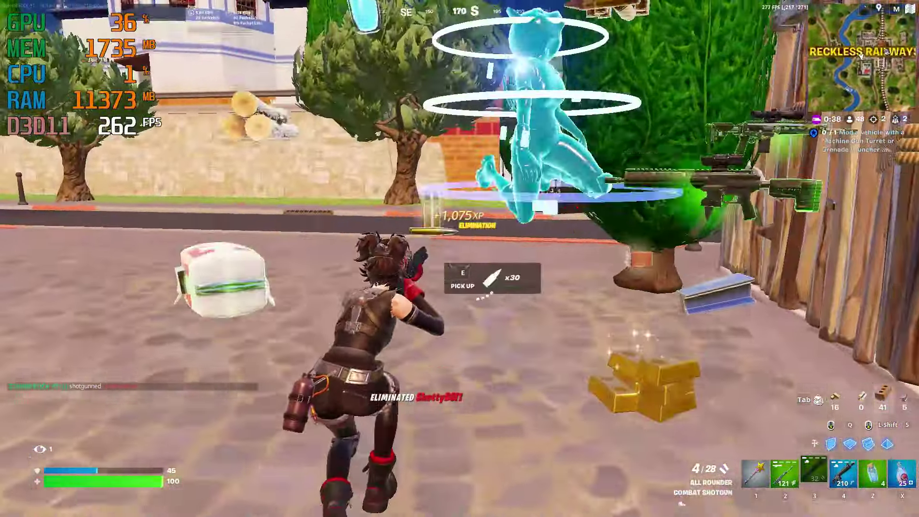
{"action": "key", "text": "r"}
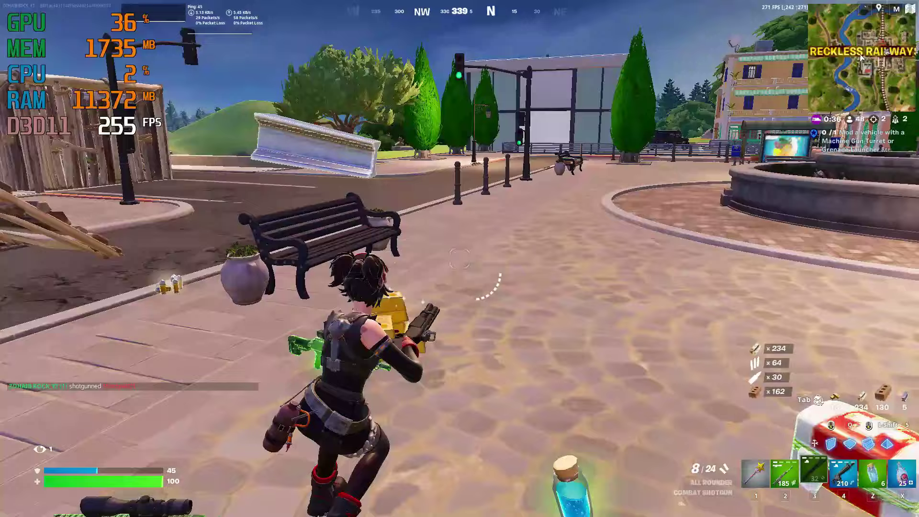
{"action": "key", "text": "z"}
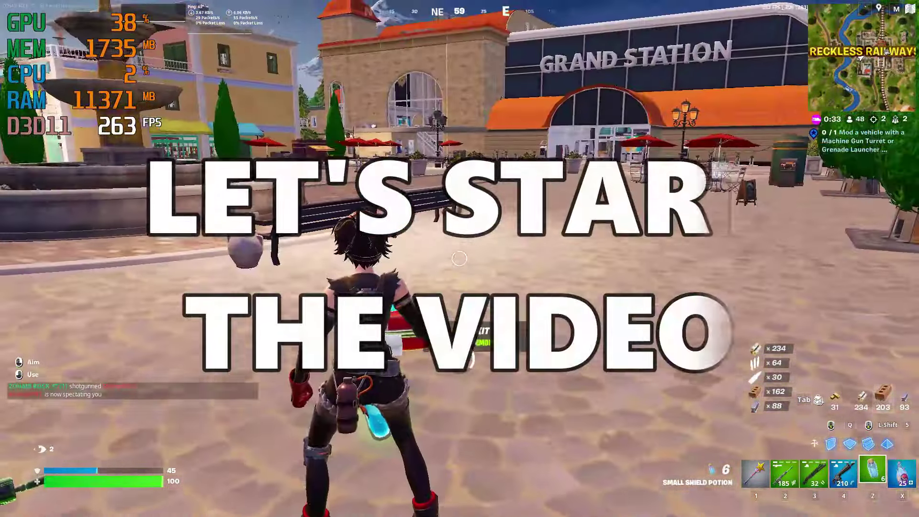
{"action": "left_click", "coordinate": [459, 259]}
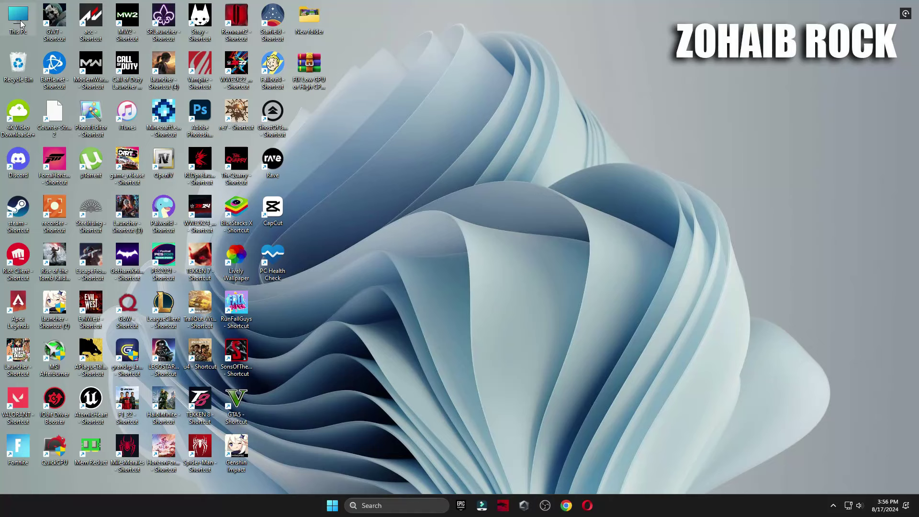
Open Device Manager through This PC's Computer Management console and expand the Display adapters category.
{"action": "right_click", "coordinate": [21, 24]}
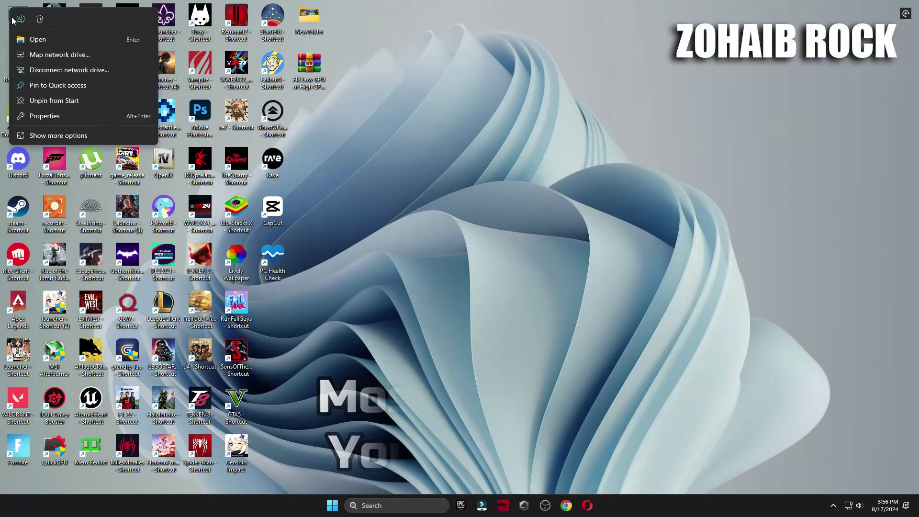
{"action": "left_click", "coordinate": [53, 133]}
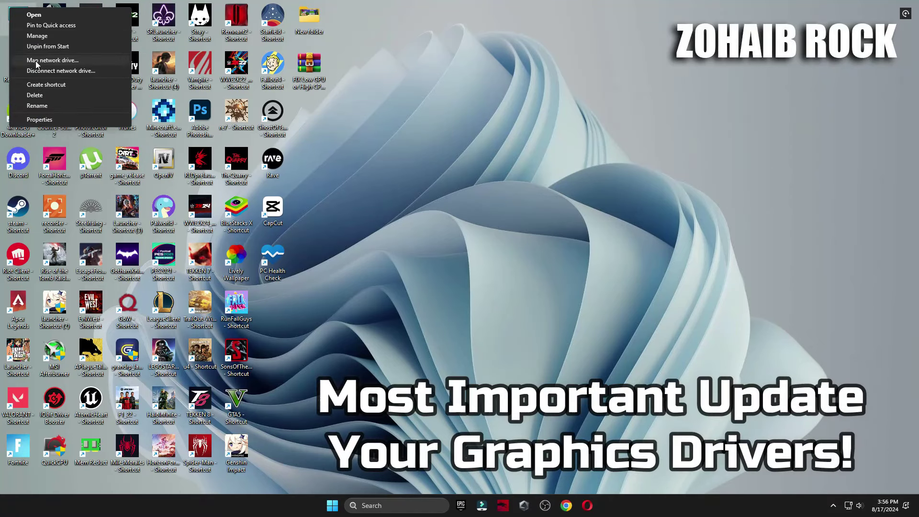
{"action": "left_click", "coordinate": [36, 36]}
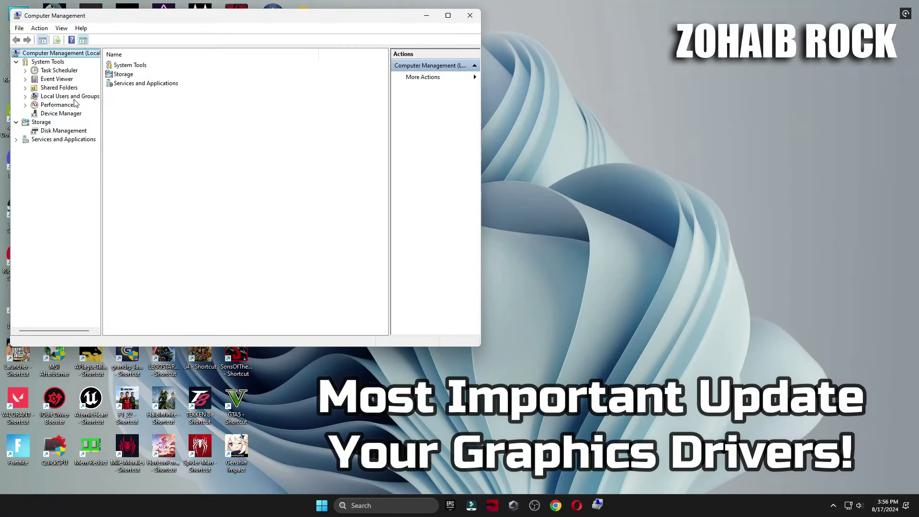
{"action": "left_click", "coordinate": [47, 113]}
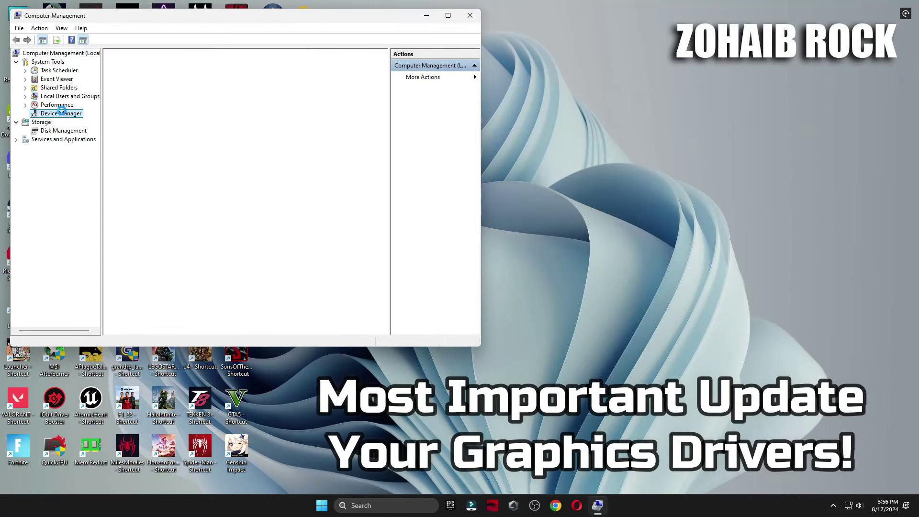
{"action": "left_click", "coordinate": [146, 88]}
{"action": "double_click", "coordinate": [146, 88]}
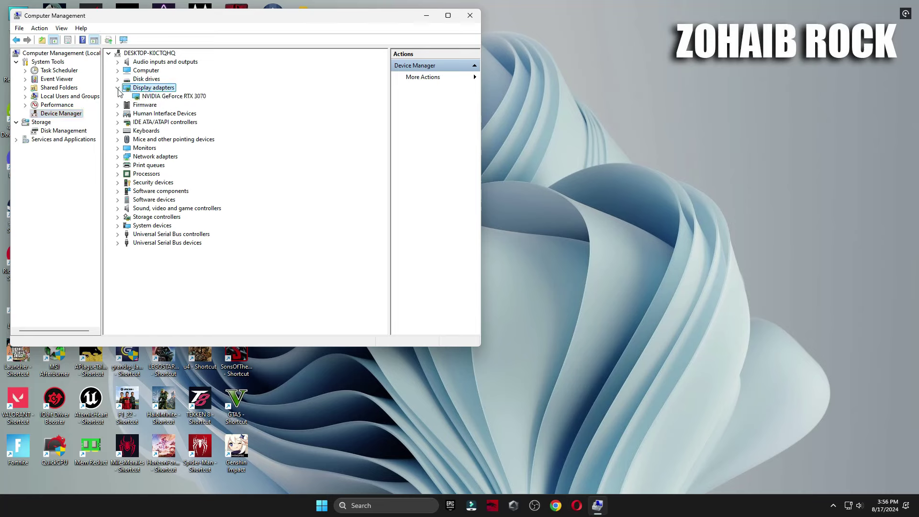
Run an automatic driver search for the NVIDIA GeForce RTX 3070 and close the update wizard.
{"action": "left_click", "coordinate": [139, 97]}
{"action": "right_click", "coordinate": [167, 97]}
{"action": "left_click", "coordinate": [185, 103]}
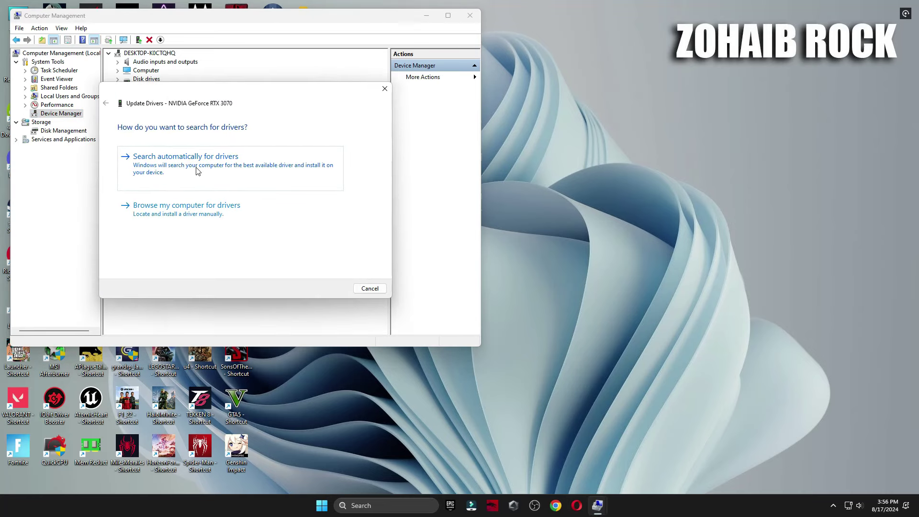
{"action": "left_click", "coordinate": [195, 173]}
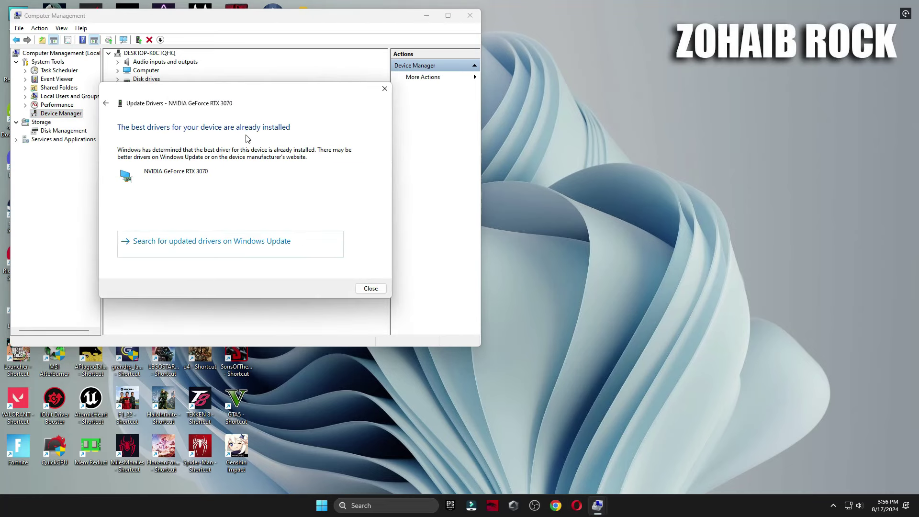
{"action": "left_click", "coordinate": [384, 89]}
Disable the High precision event timer under System devices and close Computer Management.
{"action": "left_click", "coordinate": [145, 226]}
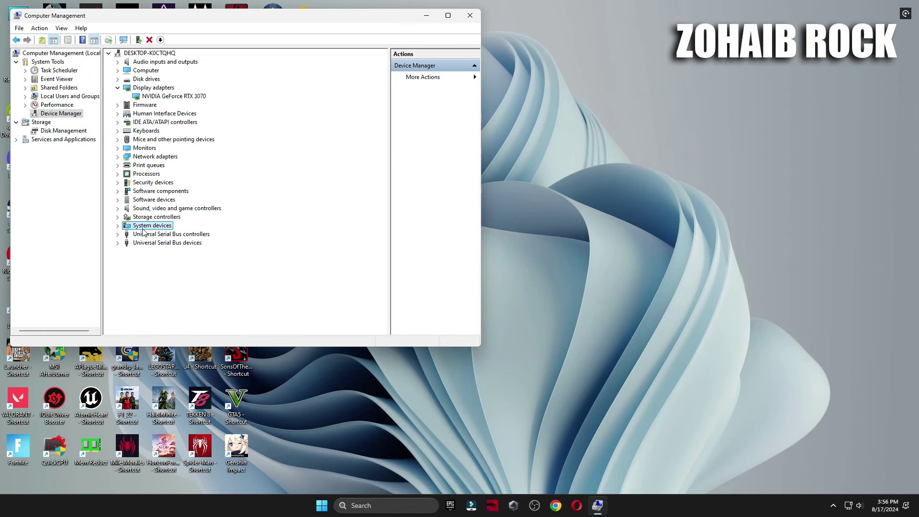
{"action": "double_click", "coordinate": [124, 225]}
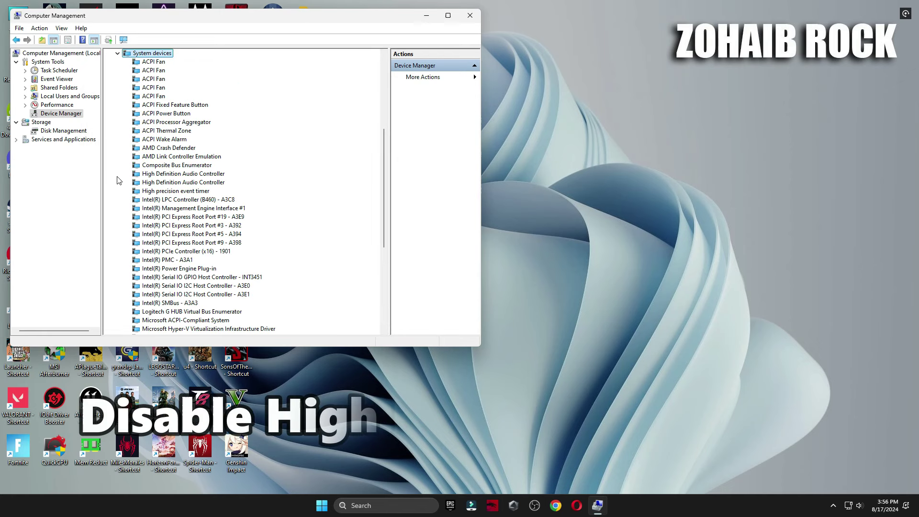
{"action": "left_click", "coordinate": [159, 191]}
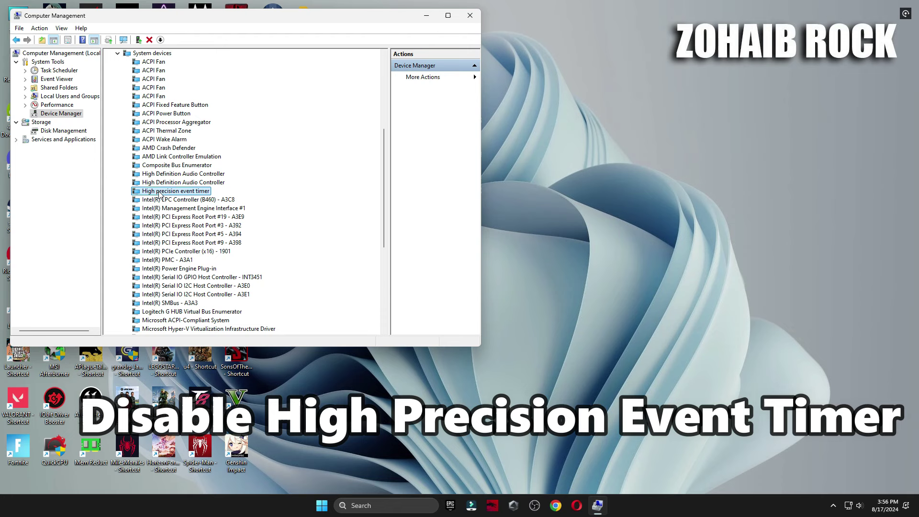
{"action": "right_click", "coordinate": [164, 191]}
{"action": "left_click", "coordinate": [217, 211]}
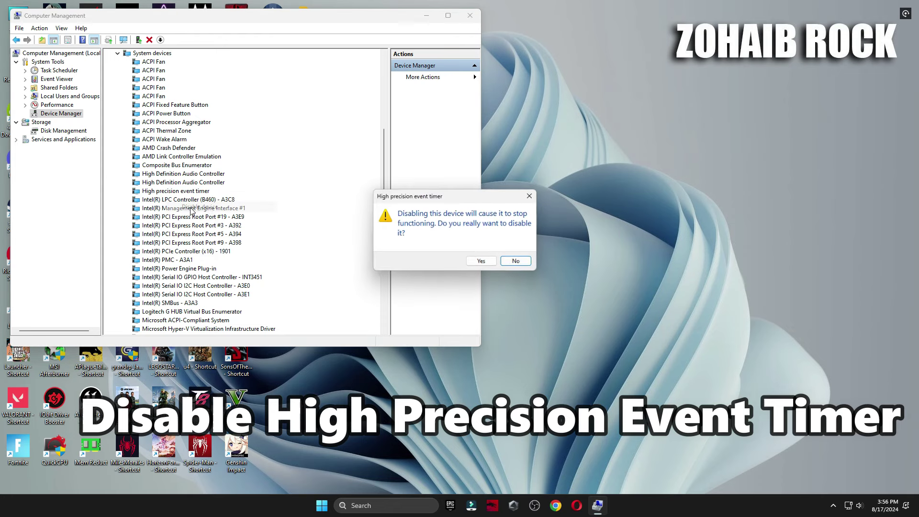
{"action": "left_click", "coordinate": [483, 262]}
{"action": "scroll", "coordinate": [229, 271], "scroll_direction": "down", "scroll_amount": 3}
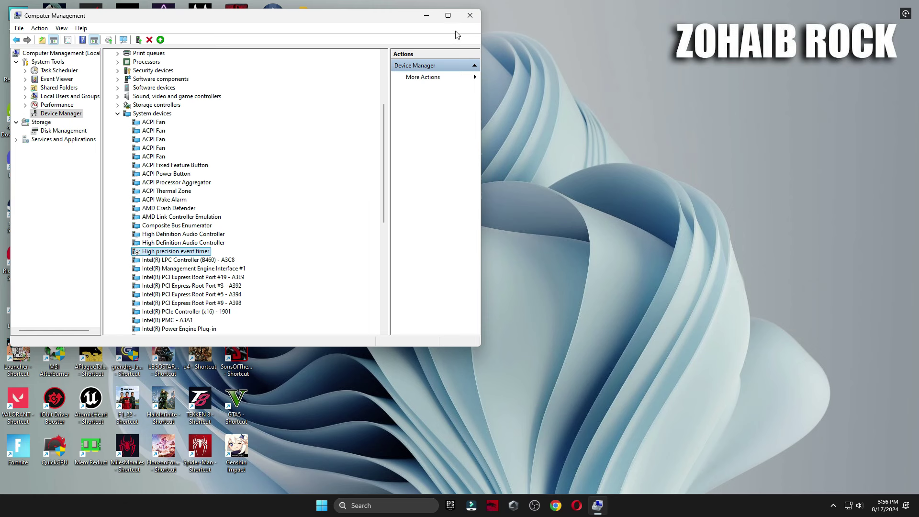
{"action": "left_click", "coordinate": [470, 15]}
Move the Fortnite low GPU fix archive to a free desktop area, extract it there with WinRAR and place the extracted folder beside it.
{"action": "left_click_drag", "start_coordinate": [325, 84], "coordinate": [507, 127]}
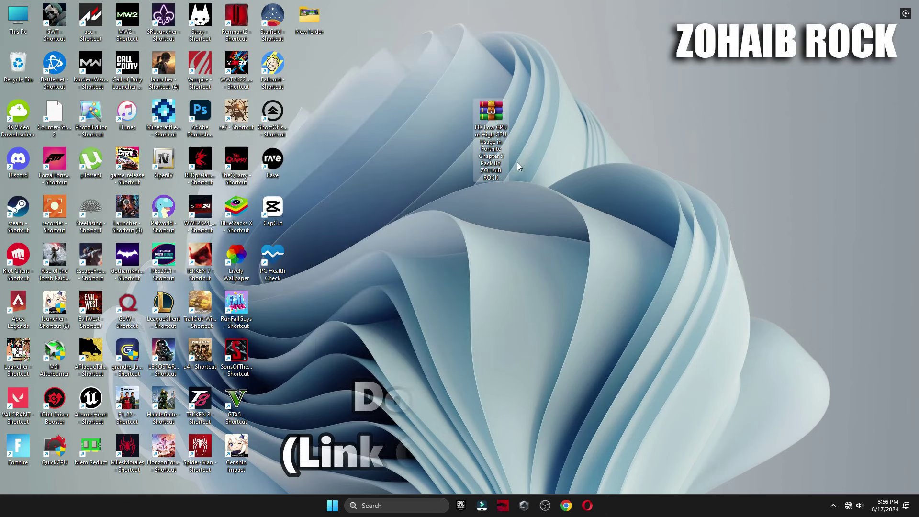
{"action": "right_click", "coordinate": [491, 133]}
{"action": "mouse_move", "coordinate": [528, 312]}
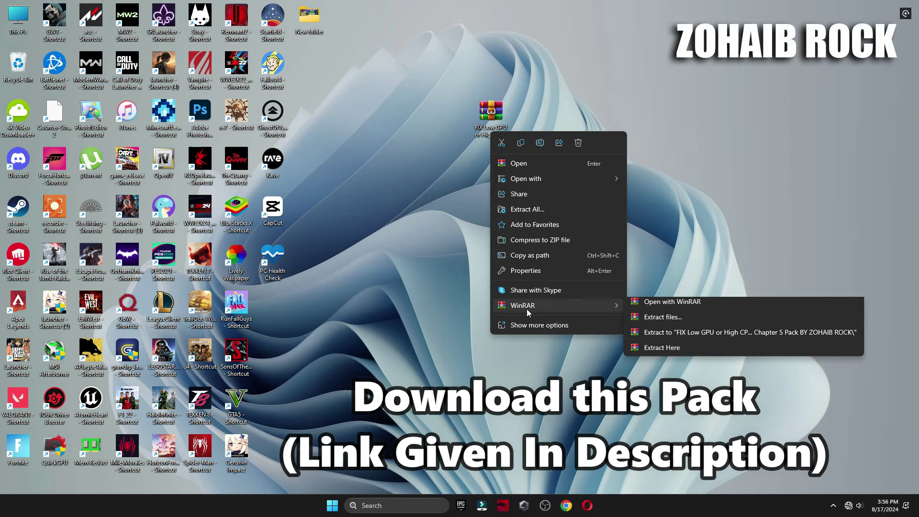
{"action": "left_click", "coordinate": [658, 352]}
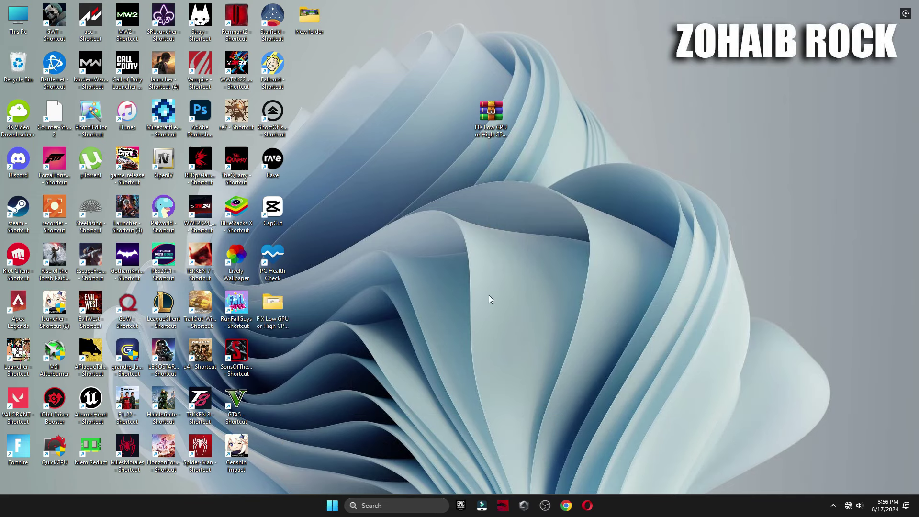
{"action": "left_click_drag", "start_coordinate": [452, 127], "coordinate": [454, 130]}
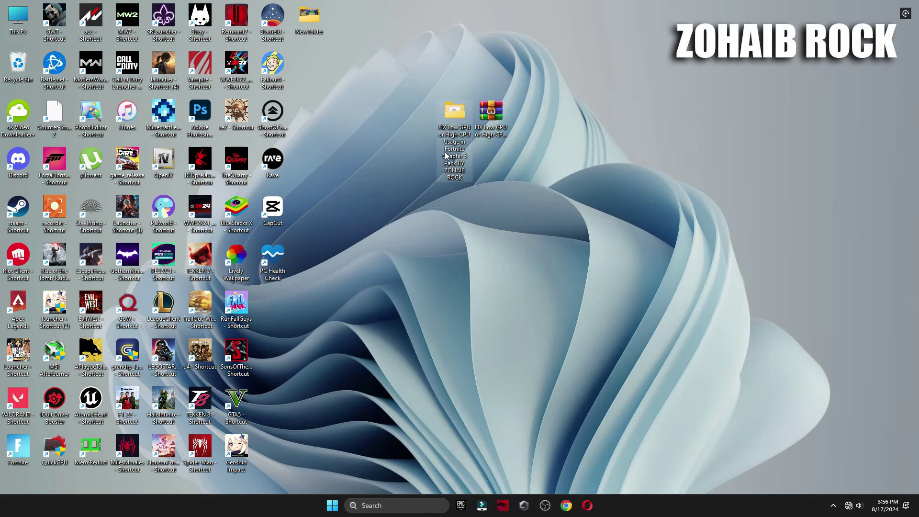
Open the extracted pack and go to the 64bit installer folder inside Quick-CPU.
{"action": "double_click", "coordinate": [452, 121]}
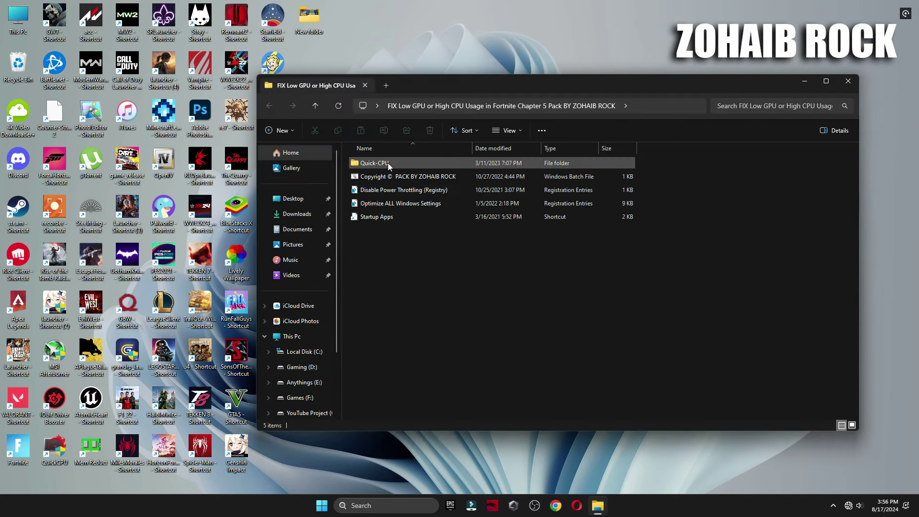
{"action": "double_click", "coordinate": [387, 162]}
{"action": "double_click", "coordinate": [372, 177]}
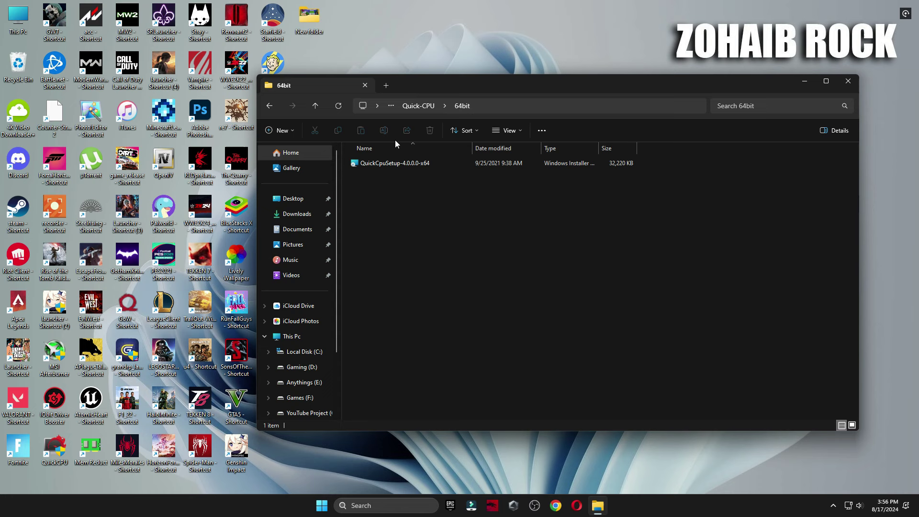
Launch the installed QuickCPU program from the desktop and close the 64bit folder window.
{"action": "left_click", "coordinate": [56, 449]}
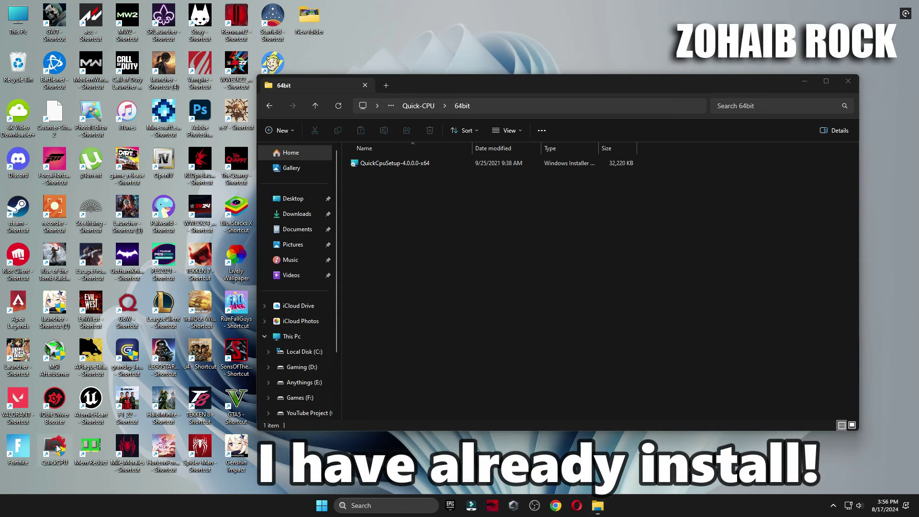
{"action": "double_click", "coordinate": [56, 448]}
{"action": "left_click", "coordinate": [480, 330]}
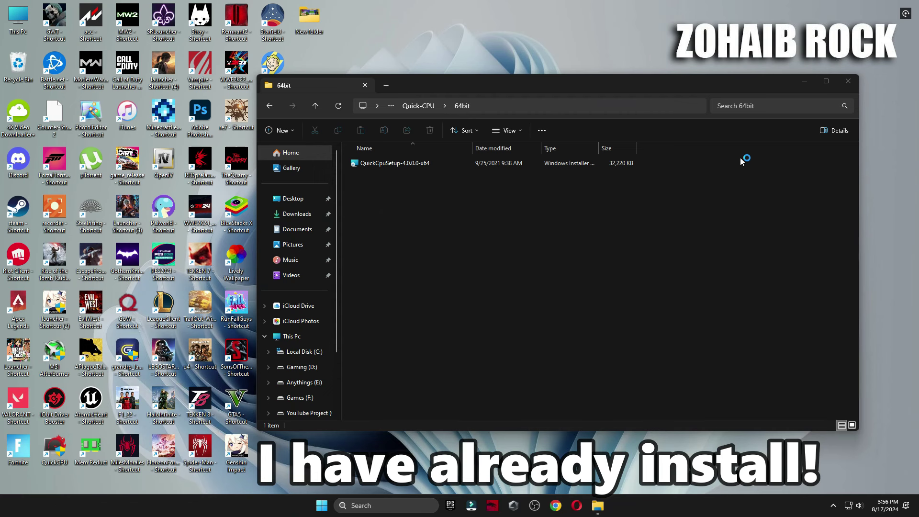
{"action": "left_click", "coordinate": [849, 81]}
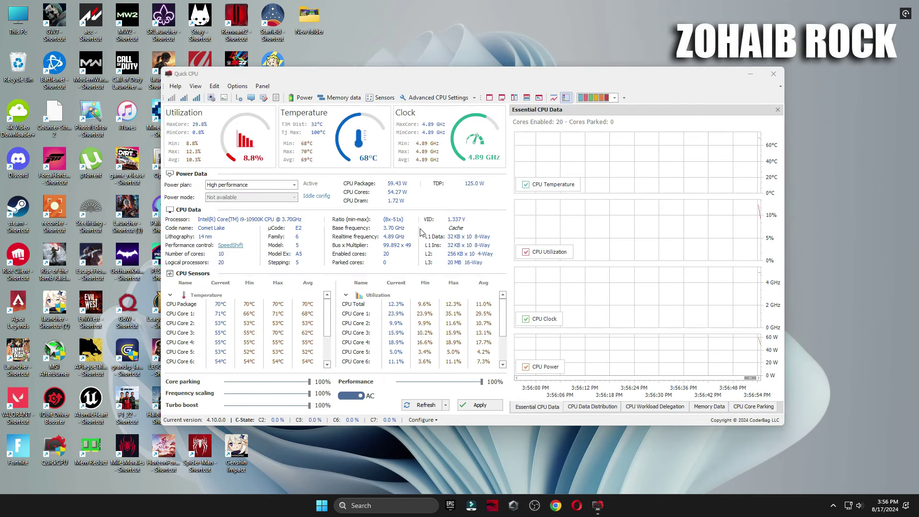
Select the High performance power plan, set core parking and performance to 100%, and apply the CPU settings.
{"action": "left_click", "coordinate": [286, 187]}
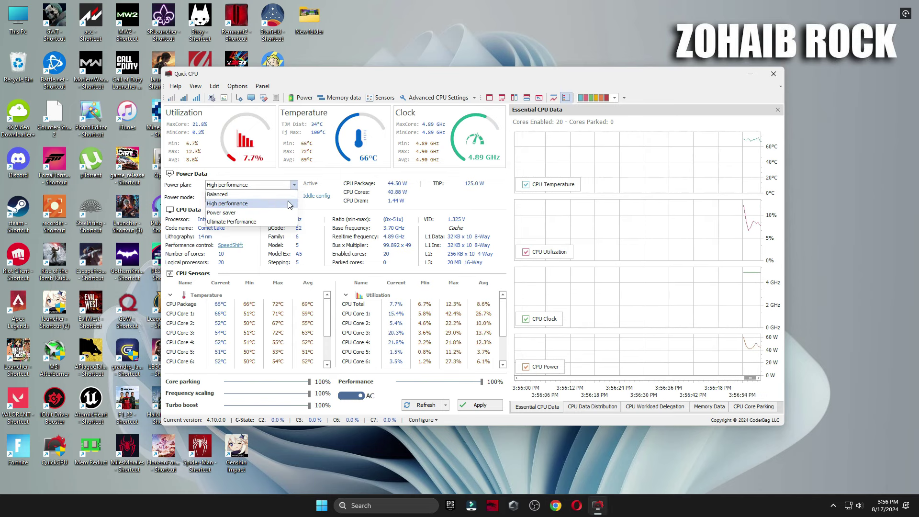
{"action": "left_click", "coordinate": [234, 206]}
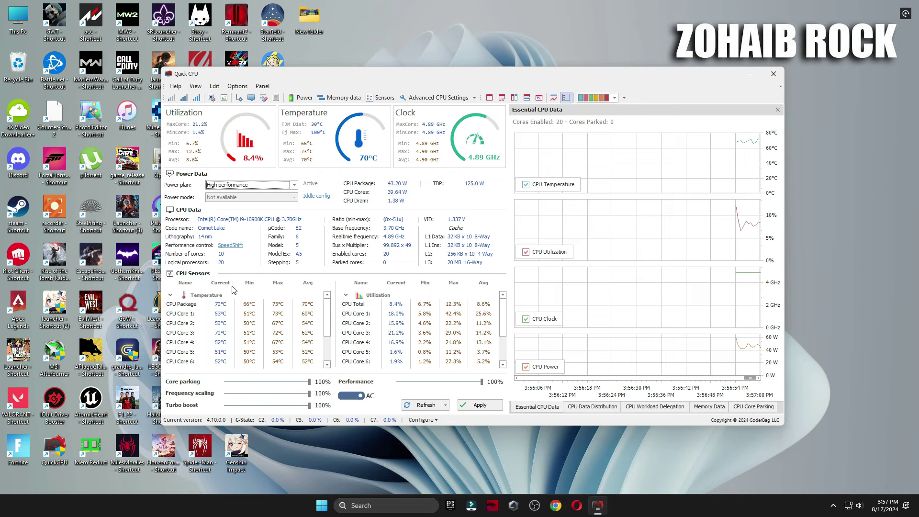
{"action": "left_click_drag", "start_coordinate": [308, 386], "coordinate": [248, 381]}
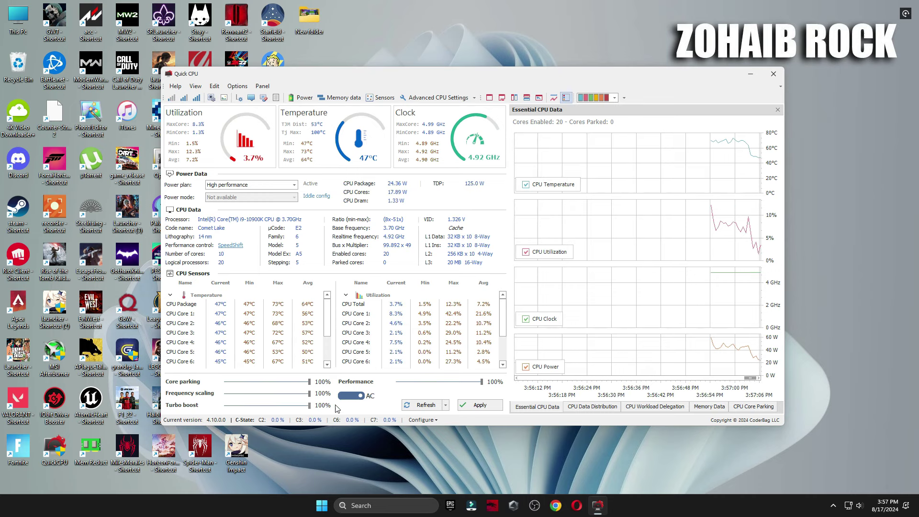
{"action": "mouse_move", "coordinate": [481, 382]}
{"action": "left_mouse_down"}
{"action": "mouse_move", "coordinate": [423, 384]}
{"action": "mouse_move", "coordinate": [482, 381]}
{"action": "left_mouse_up"}
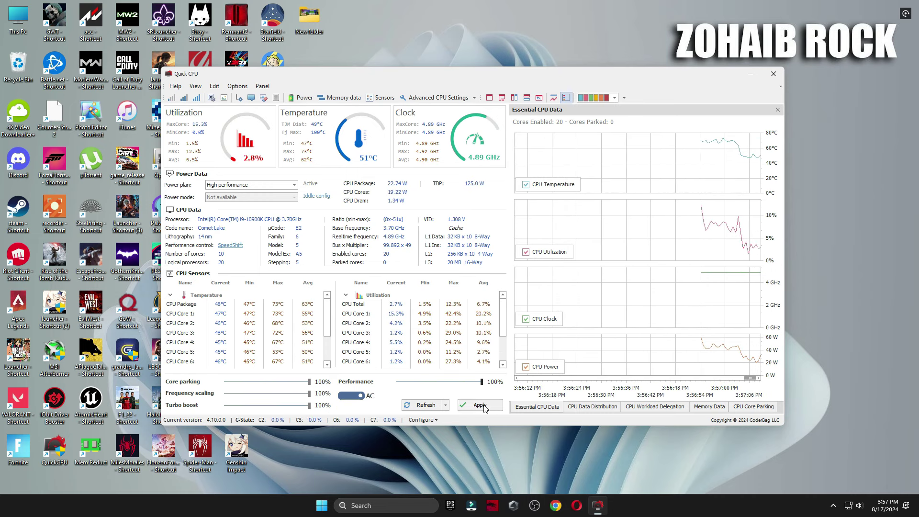
{"action": "left_click", "coordinate": [479, 404]}
{"action": "key", "text": "Return"}
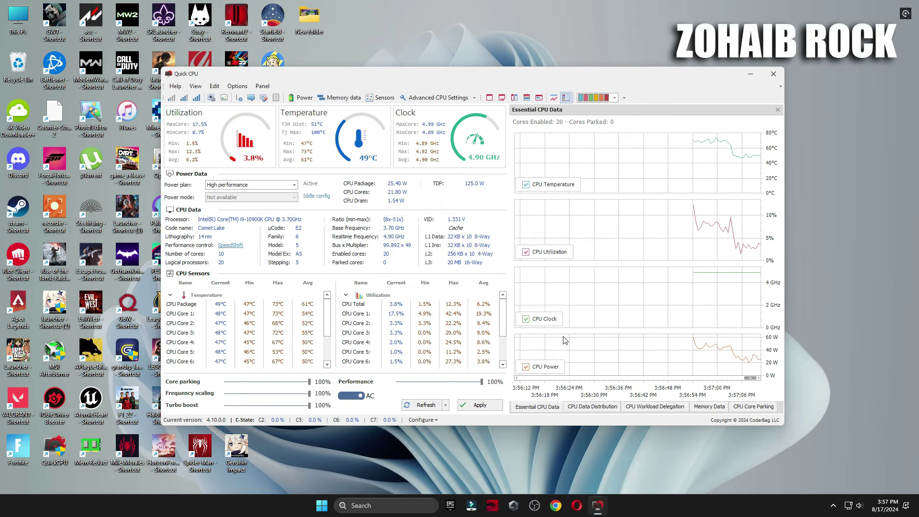
Close the Quick CPU window and search Windows for "power" to open the Choose a power plan page.
{"action": "left_click", "coordinate": [773, 73]}
{"action": "left_click", "coordinate": [402, 497]}
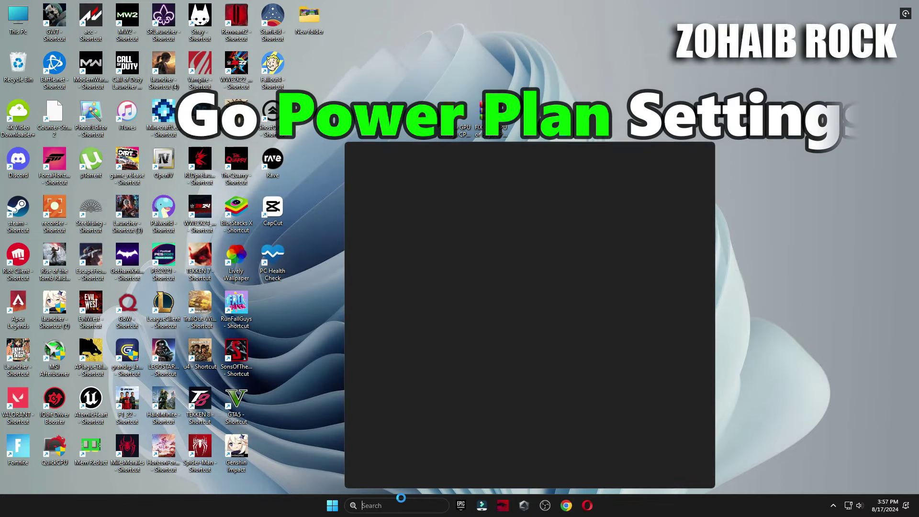
{"action": "type", "text": "power"}
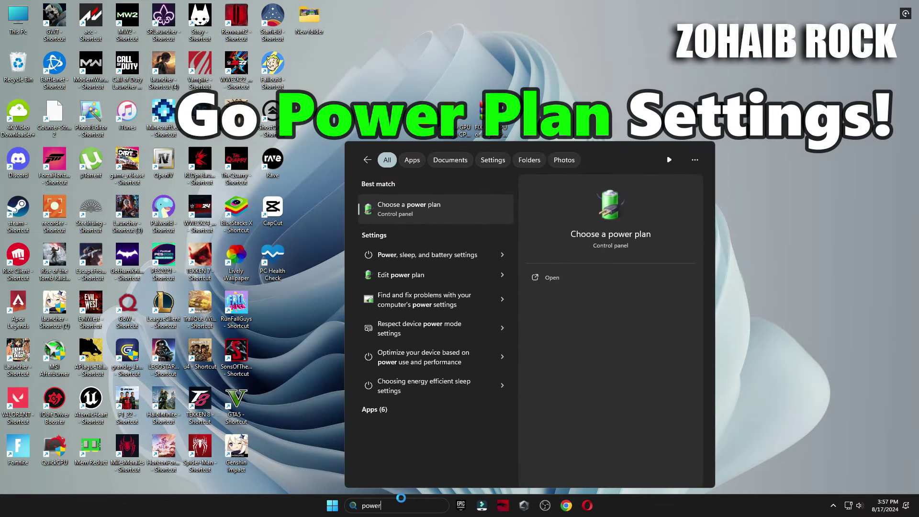
{"action": "left_click", "coordinate": [394, 211]}
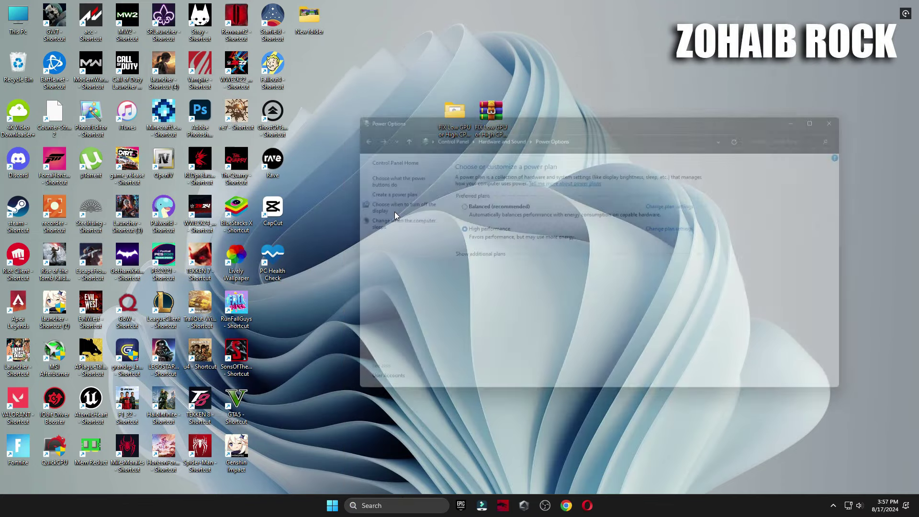
Review the additional power plans alongside High performance, hide them again and close Power Options.
{"action": "left_click", "coordinate": [493, 260]}
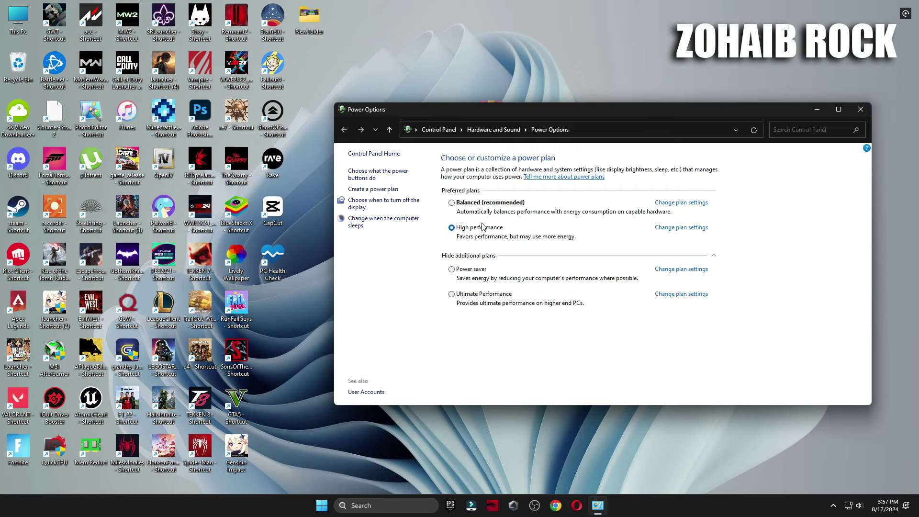
{"action": "left_click", "coordinate": [711, 257]}
{"action": "left_click", "coordinate": [860, 109]}
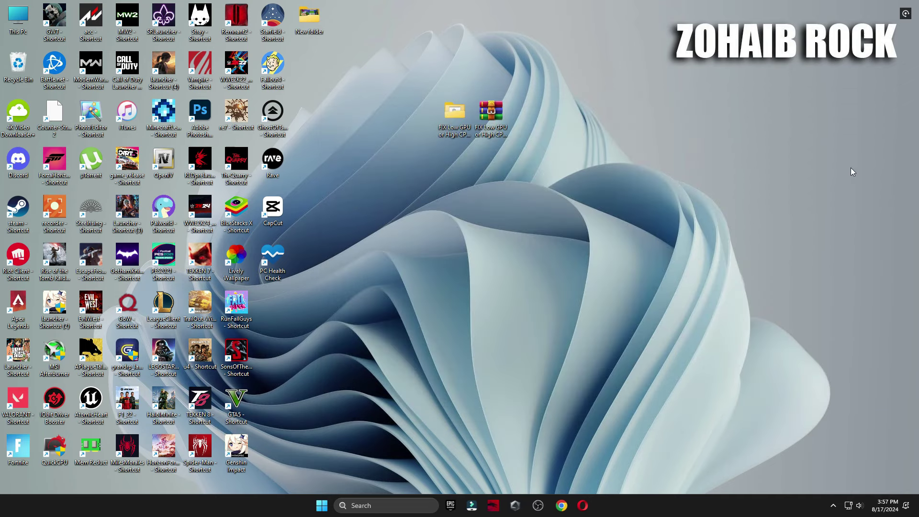
Reopen the extracted Fortnite fix pack folder and select its two registry files.
{"action": "double_click", "coordinate": [453, 128]}
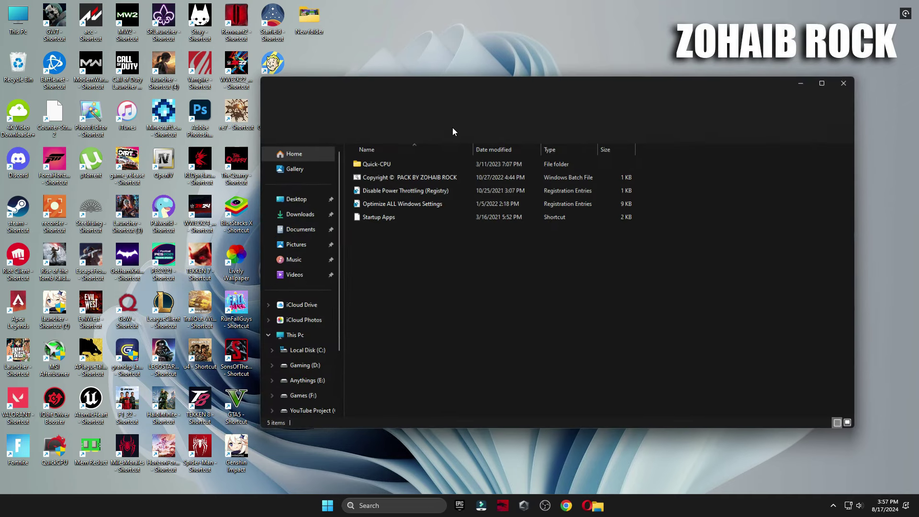
{"action": "left_click_drag", "start_coordinate": [636, 192], "coordinate": [632, 207]}
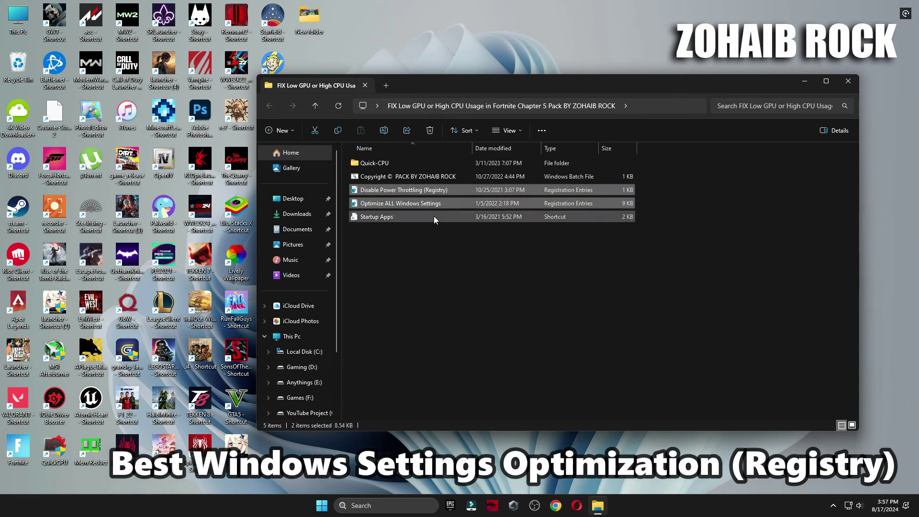
Open Windows Settings, look through the System categories and close the window.
{"action": "key", "text": "super"}
{"action": "left_click", "coordinate": [483, 223]}
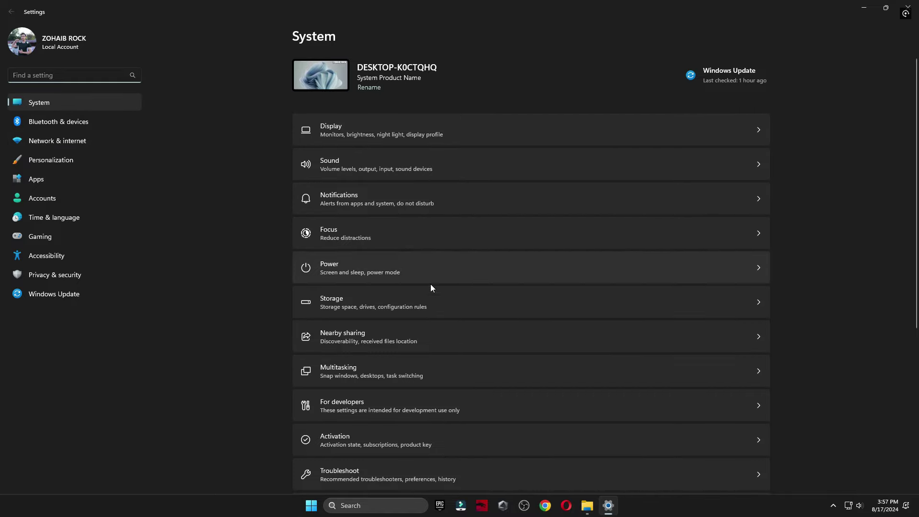
{"action": "scroll", "coordinate": [430, 284], "scroll_direction": "down", "scroll_amount": 5}
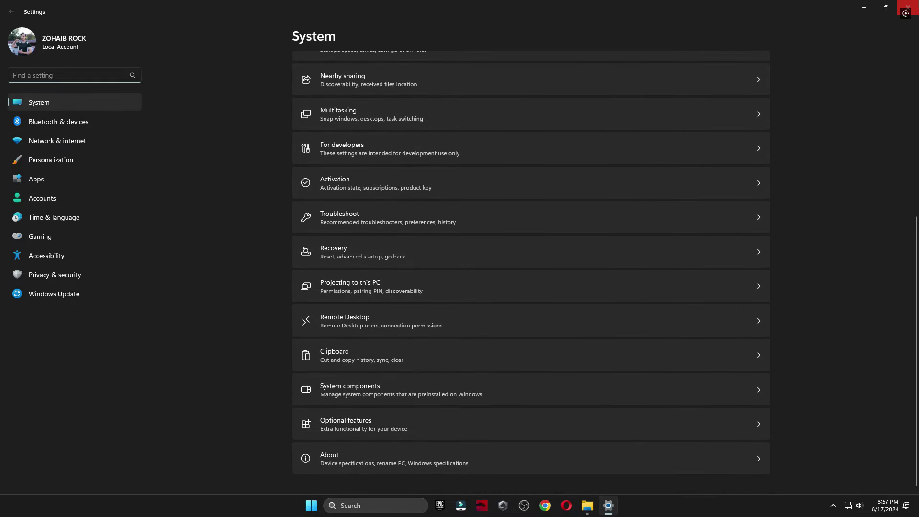
{"action": "left_click", "coordinate": [907, 7]}
Merge the Optimize ALL Windows Settings file into the registry and accept all prompts.
{"action": "double_click", "coordinate": [404, 204]}
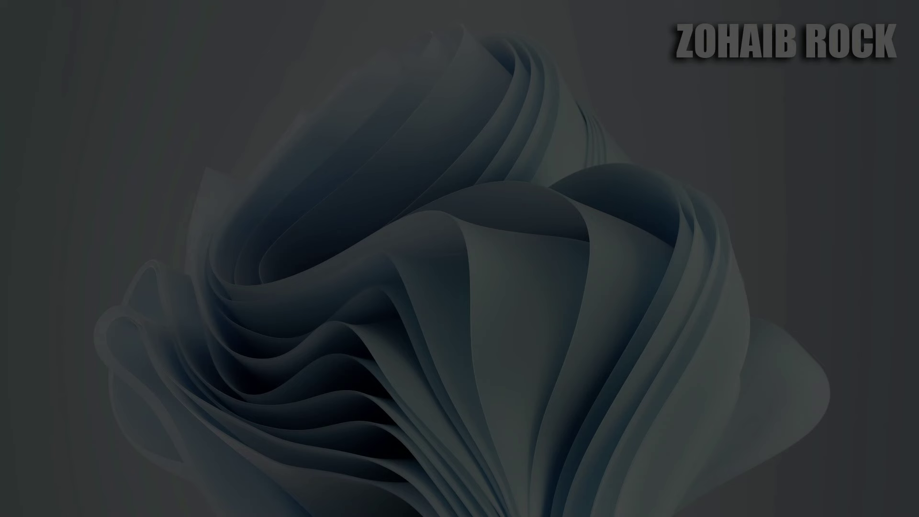
{"action": "left_click", "coordinate": [477, 327]}
{"action": "left_click", "coordinate": [533, 267]}
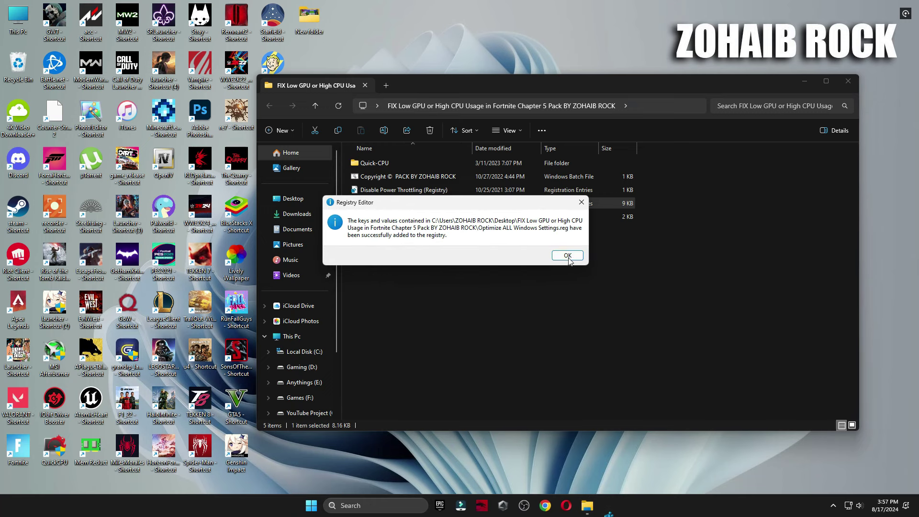
{"action": "left_click", "coordinate": [566, 256]}
Merge the Disable Power Throttling (Registry) file into the registry and accept all prompts.
{"action": "double_click", "coordinate": [415, 192]}
{"action": "left_click", "coordinate": [411, 328]}
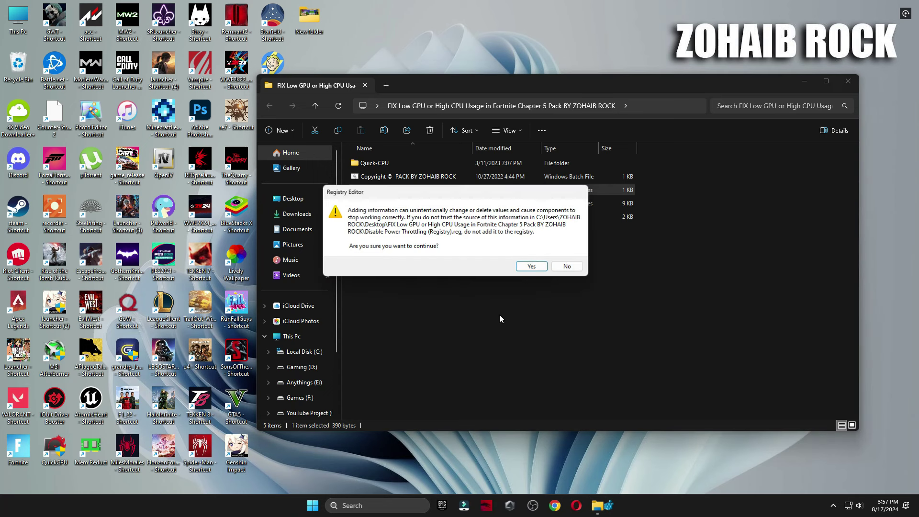
{"action": "left_click", "coordinate": [528, 266]}
{"action": "left_click", "coordinate": [566, 255]}
Open the pack's Startup Apps shortcut to reach Task Manager's startup list, and try to disable uTorrent there.
{"action": "left_click", "coordinate": [390, 218]}
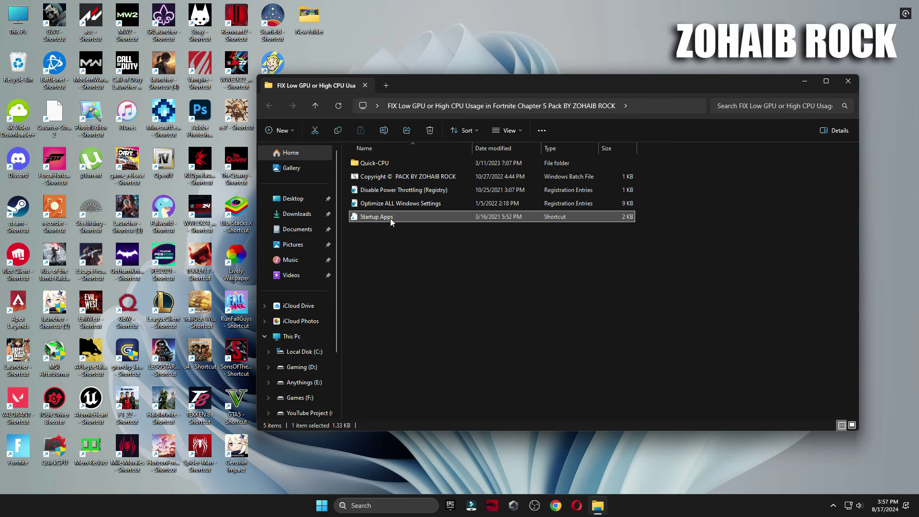
{"action": "key", "text": "Return"}
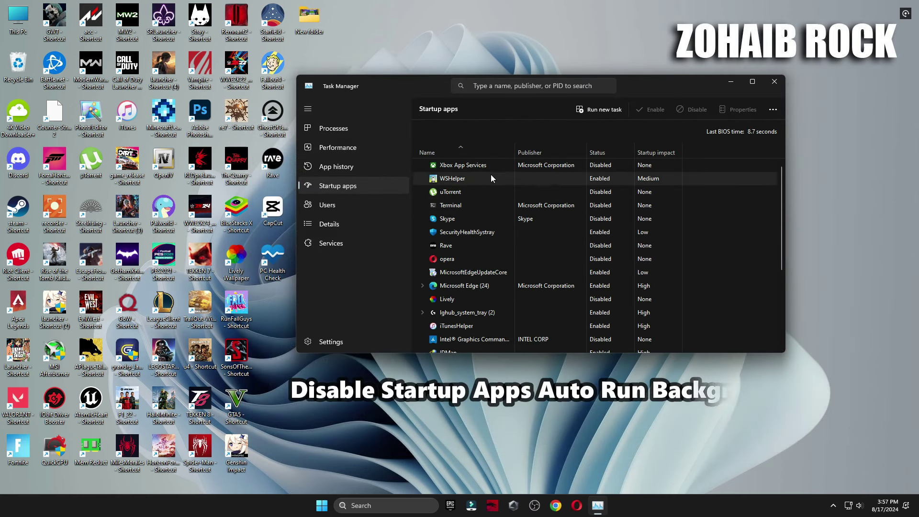
{"action": "scroll", "coordinate": [550, 273], "scroll_direction": "down", "scroll_amount": 5}
{"action": "scroll", "coordinate": [622, 277], "scroll_direction": "up", "scroll_amount": 5}
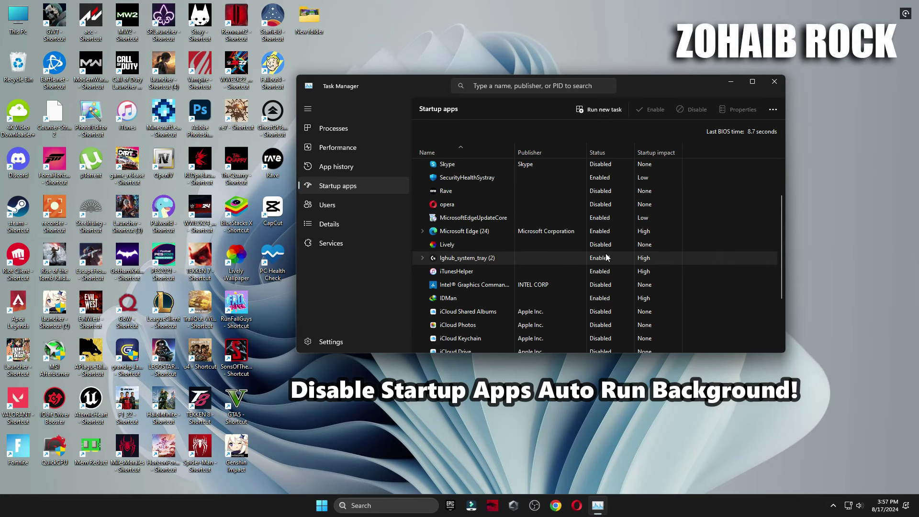
{"action": "left_click", "coordinate": [630, 165]}
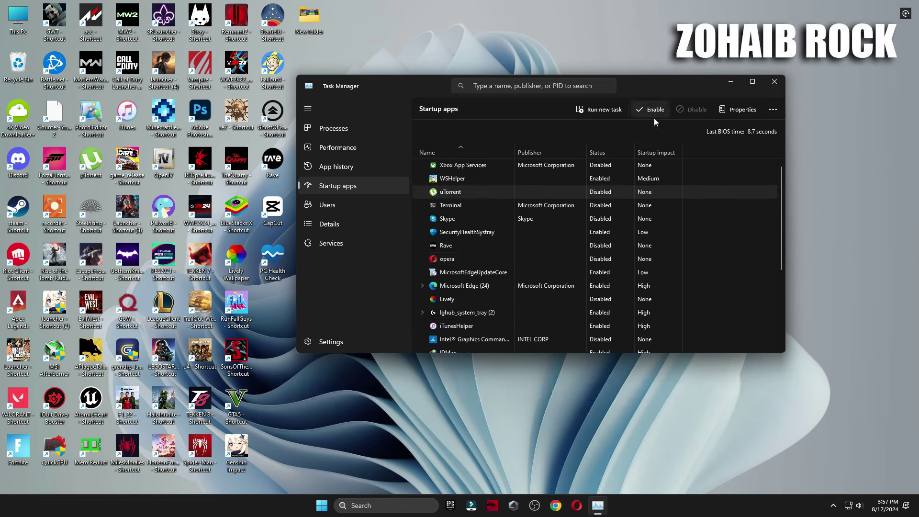
{"action": "left_click", "coordinate": [688, 110]}
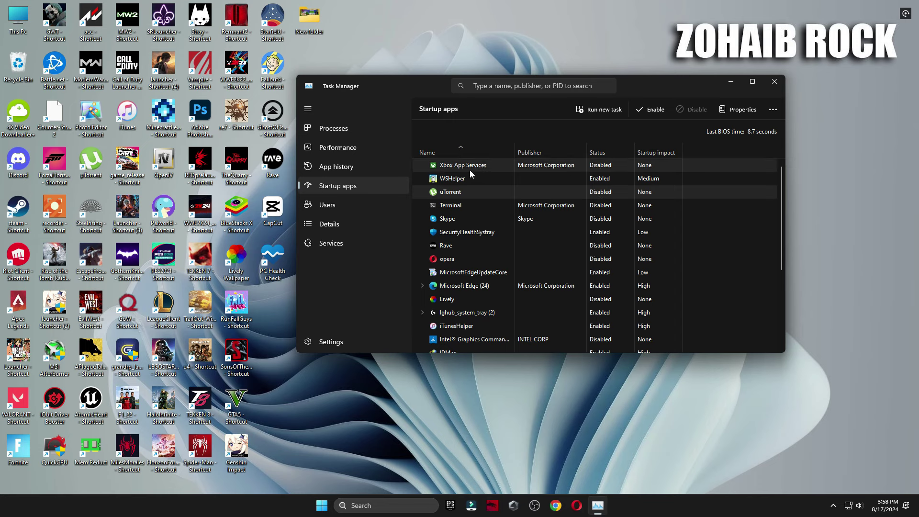
Review which remaining startup apps are enabled or disabled, down to Phone Link, and close Task Manager.
{"action": "scroll", "coordinate": [526, 268], "scroll_direction": "down", "scroll_amount": 1}
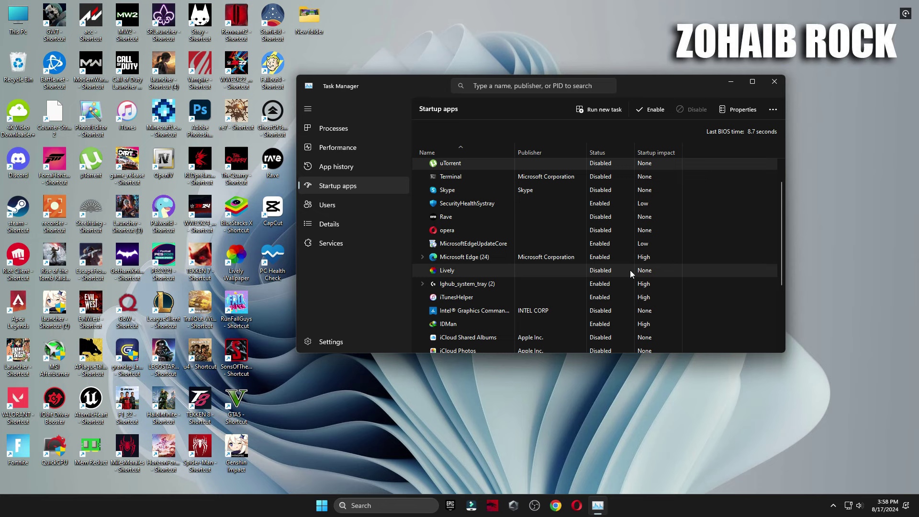
{"action": "scroll", "coordinate": [598, 287], "scroll_direction": "down", "scroll_amount": 1}
{"action": "scroll", "coordinate": [609, 283], "scroll_direction": "down", "scroll_amount": 1}
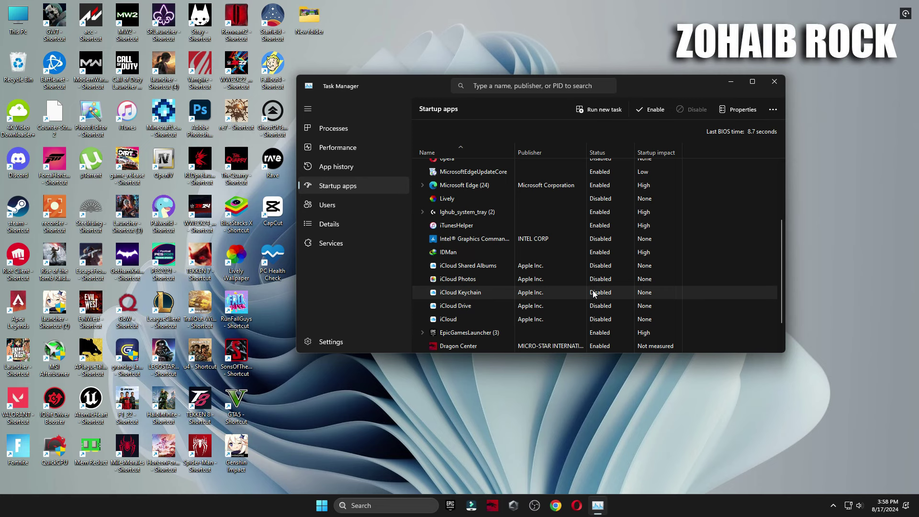
{"action": "scroll", "coordinate": [593, 294], "scroll_direction": "down", "scroll_amount": 1}
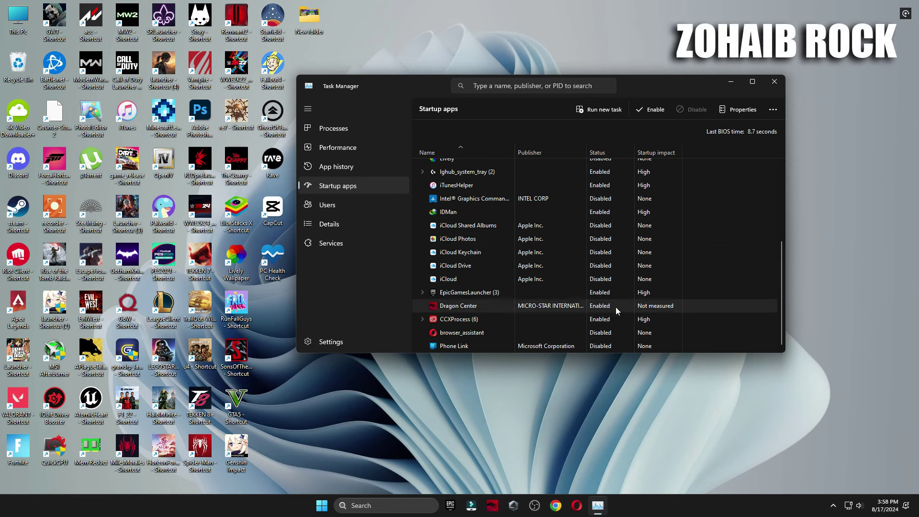
{"action": "left_click", "coordinate": [774, 81]}
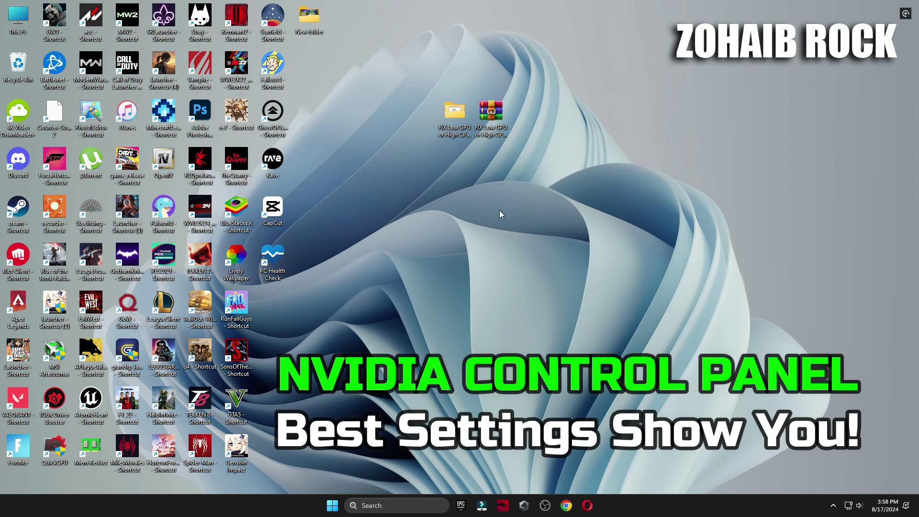
Open NVIDIA Control Panel from the desktop and go to the global settings of Manage 3D Settings.
{"action": "right_click", "coordinate": [398, 151]}
{"action": "left_click", "coordinate": [450, 297]}
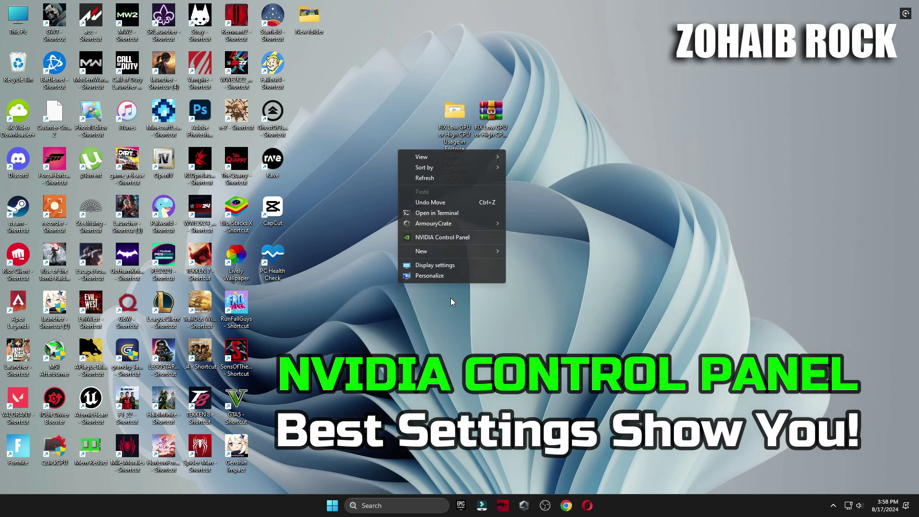
{"action": "mouse_move", "coordinate": [440, 258]}
{"action": "left_click", "coordinate": [464, 237]}
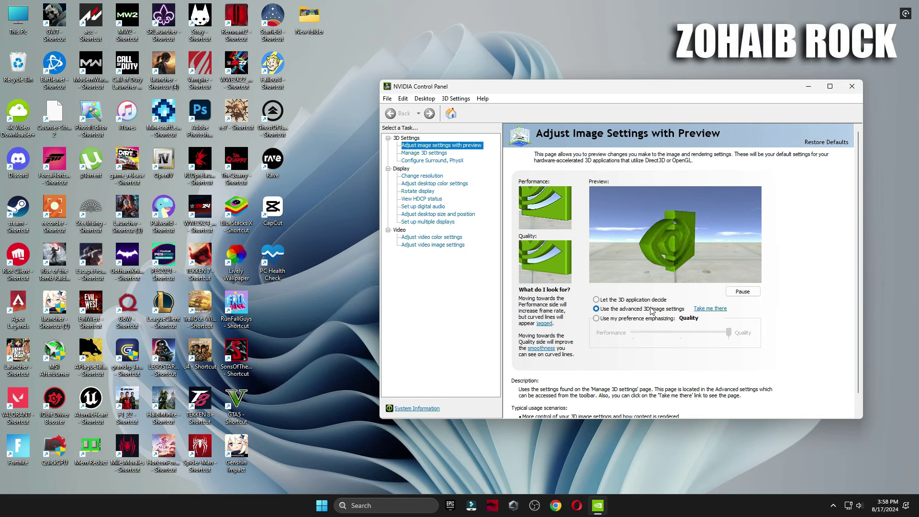
{"action": "left_click", "coordinate": [455, 154]}
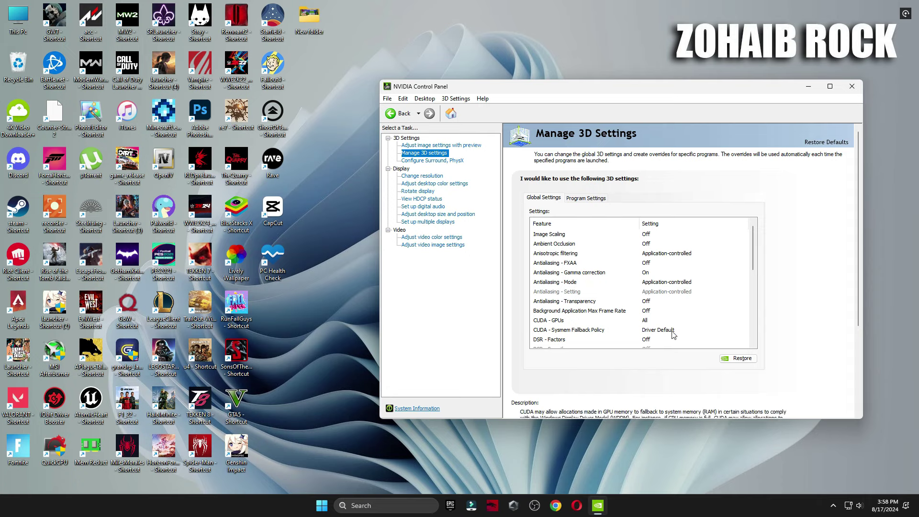
{"action": "scroll", "coordinate": [715, 295], "scroll_direction": "down", "scroll_amount": 2}
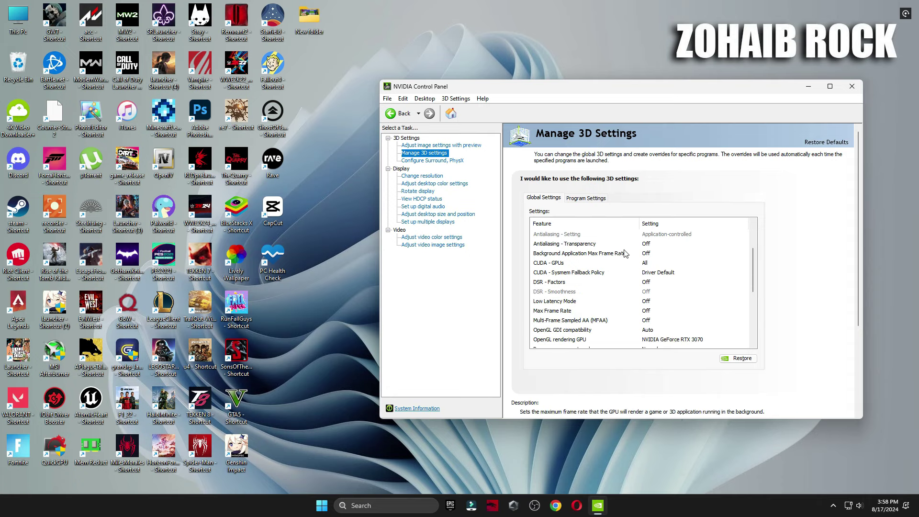